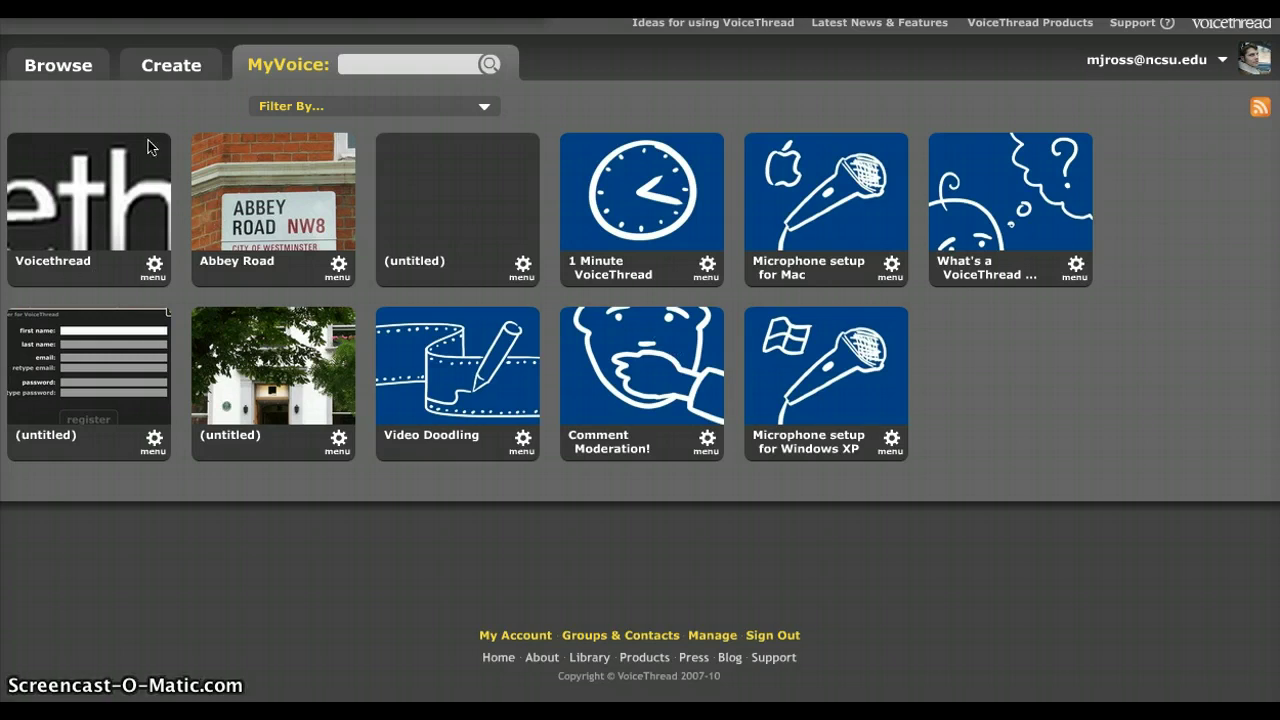
Start a new VoiceThread and upload googledocs.png from Other DELTA Images as its first page.
left_click(159, 65)
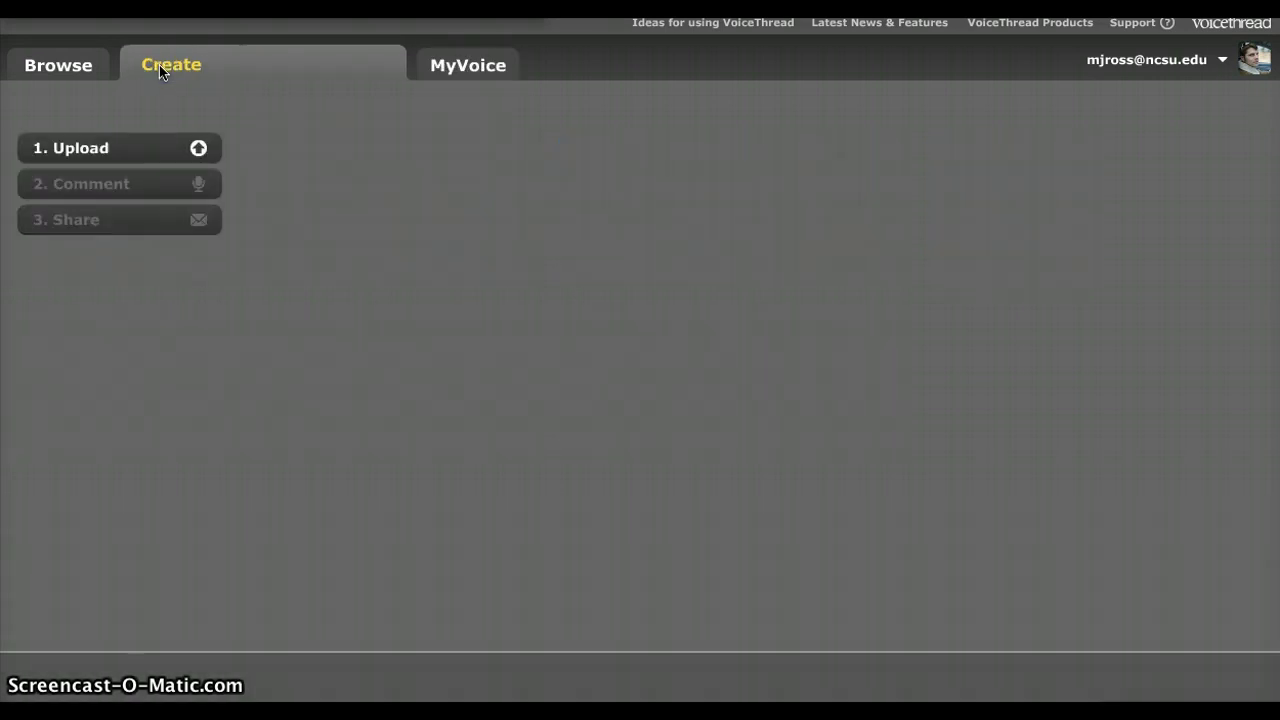
left_click(125, 150)
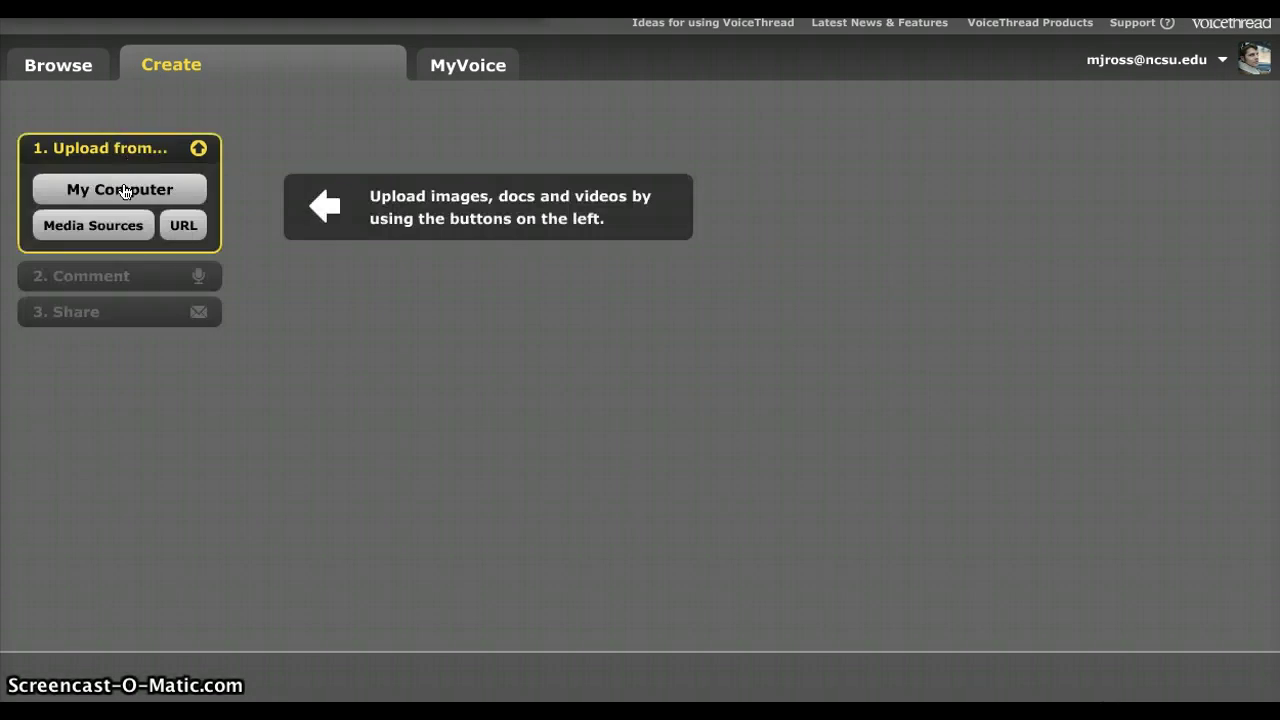
left_click(121, 196)
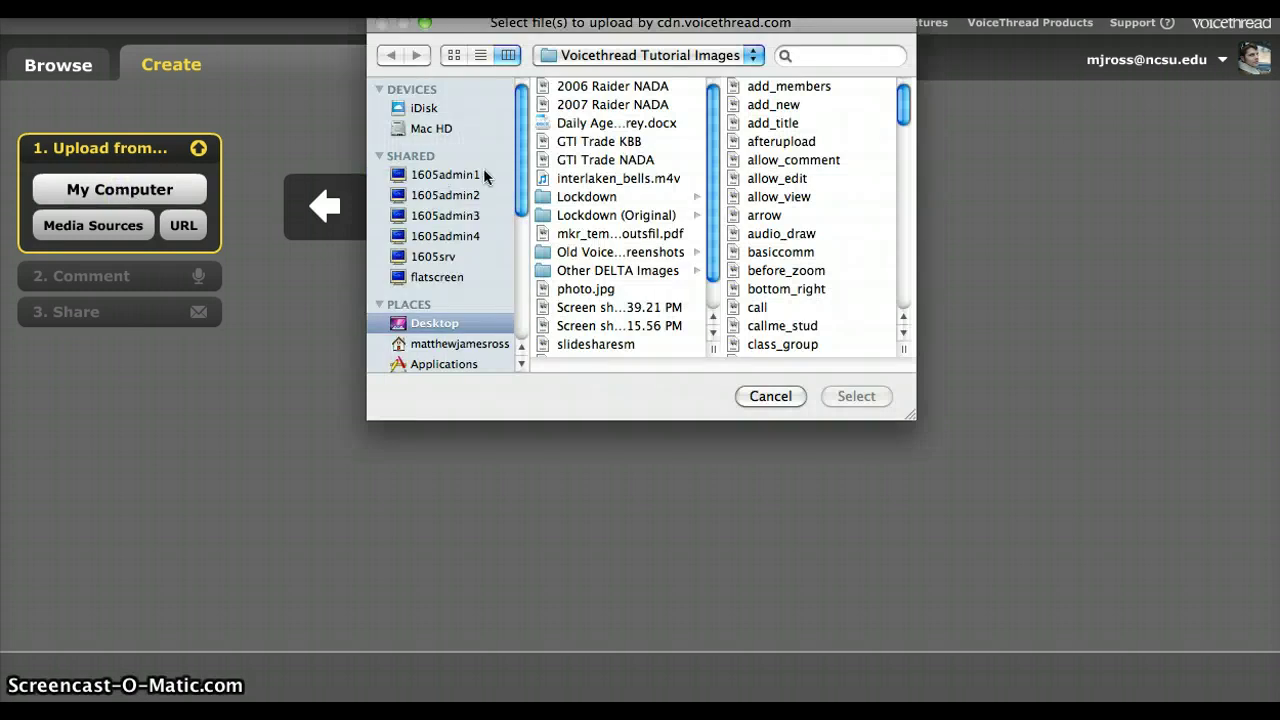
scroll(653, 207, "down", 2)
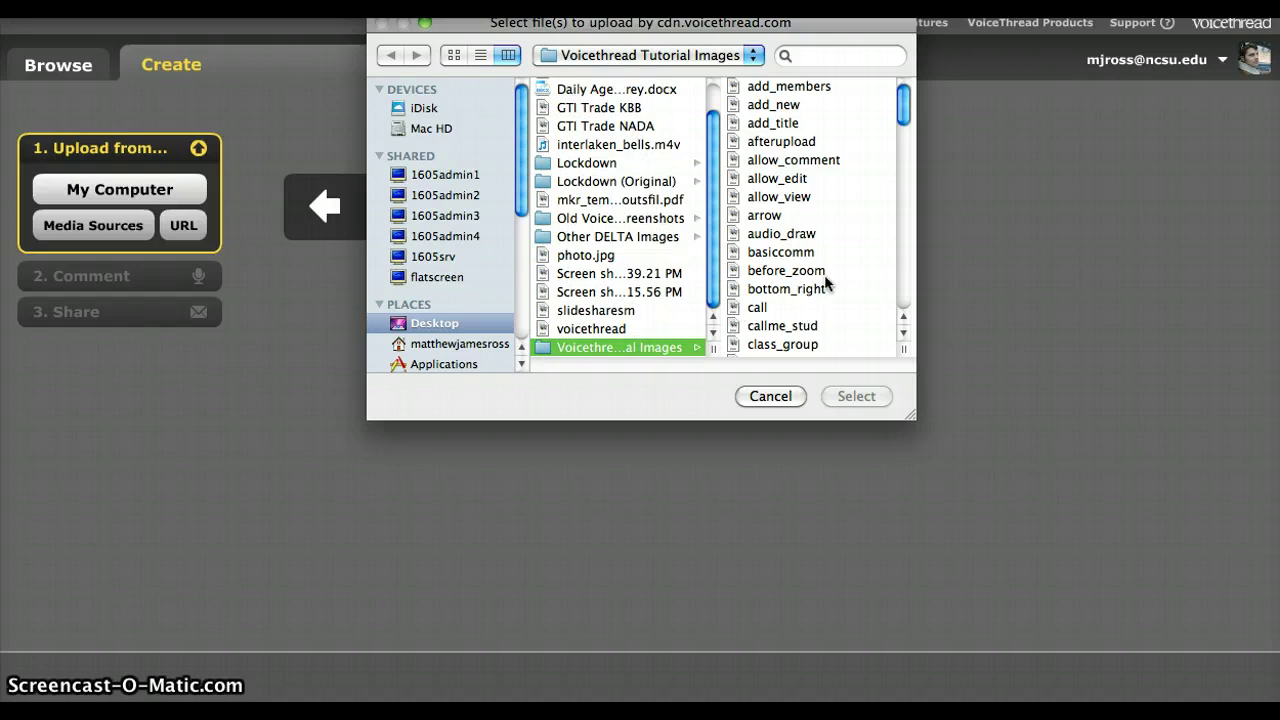
left_click(587, 237)
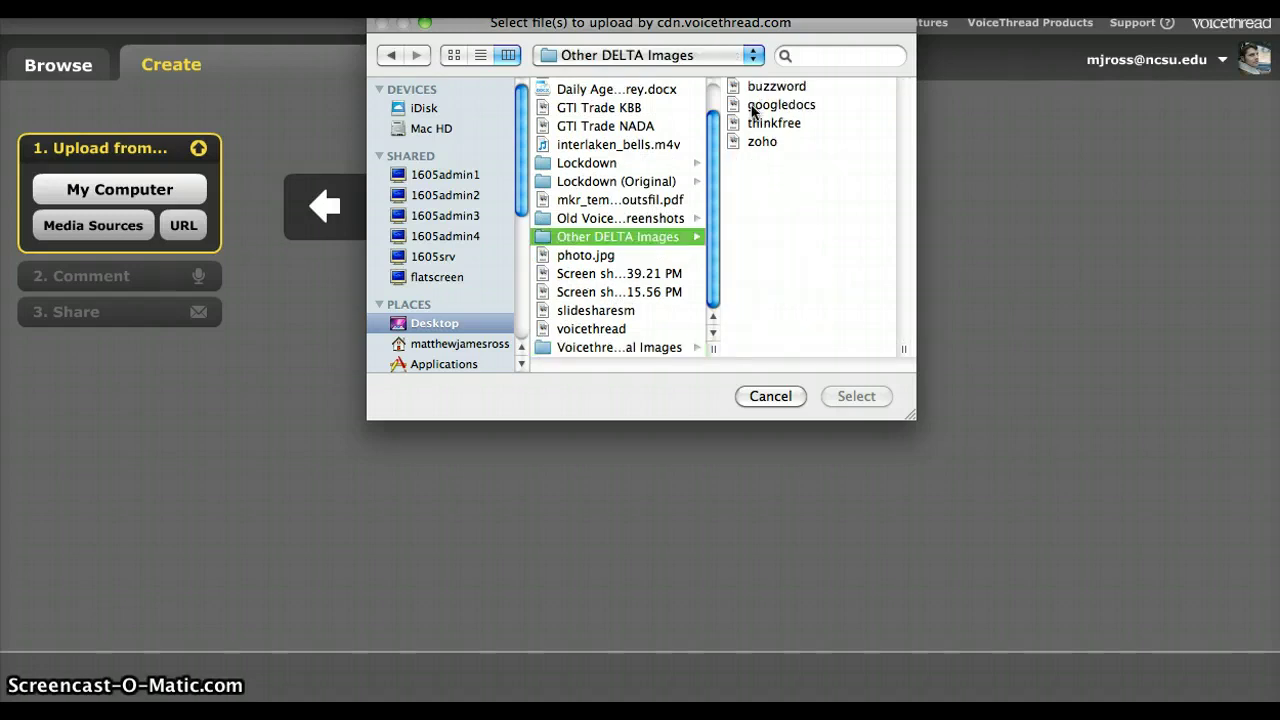
left_click(762, 105)
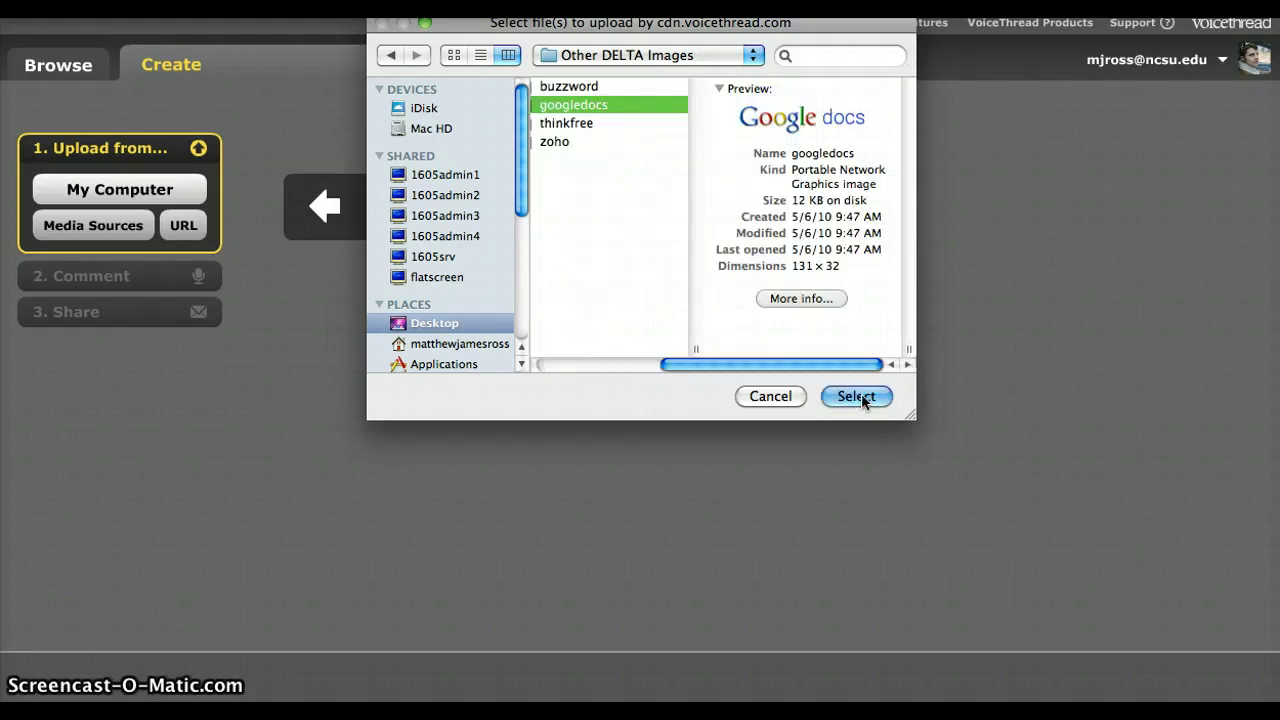
left_click(855, 397)
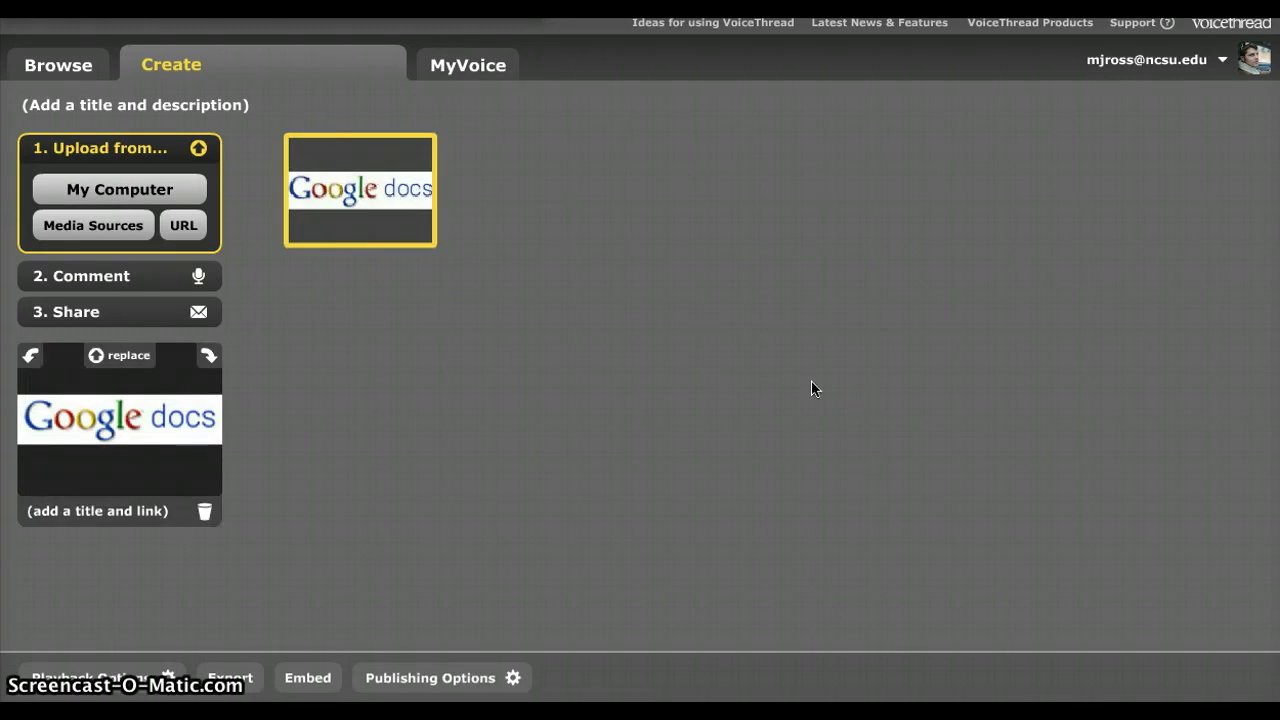
Upload thinkfree.png from the computer as the second page.
left_click(178, 197)
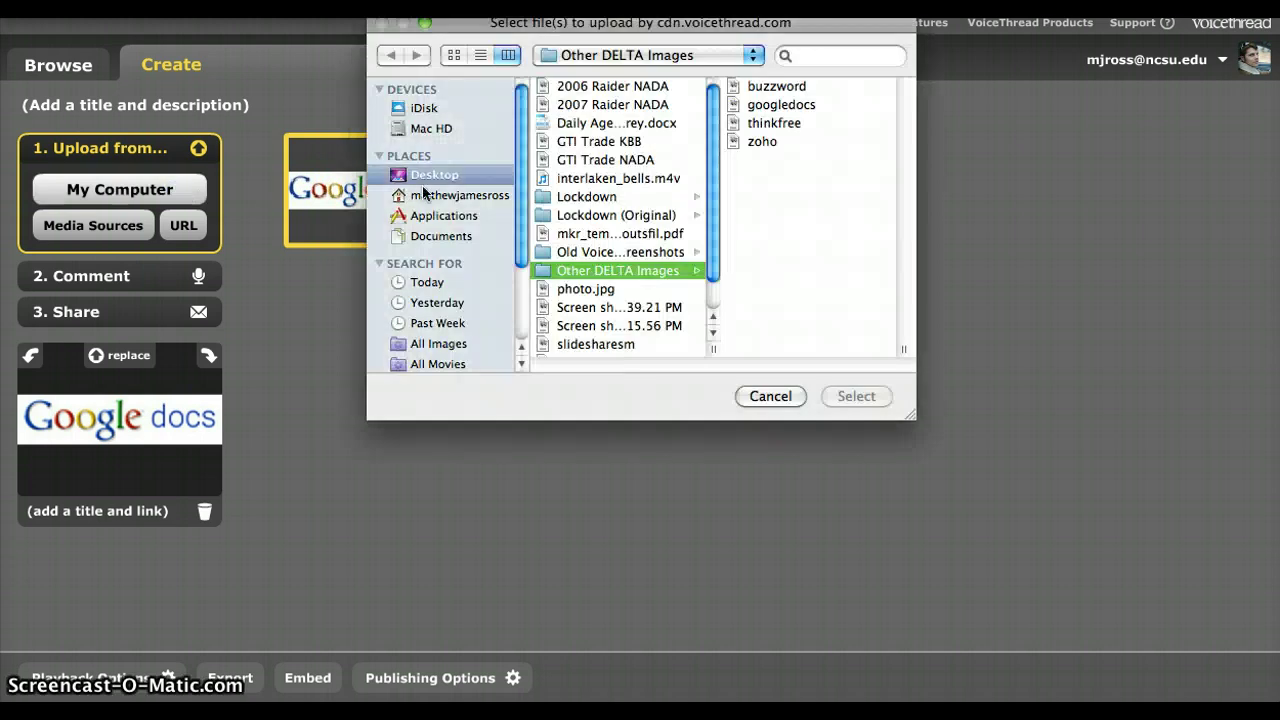
left_click(760, 124)
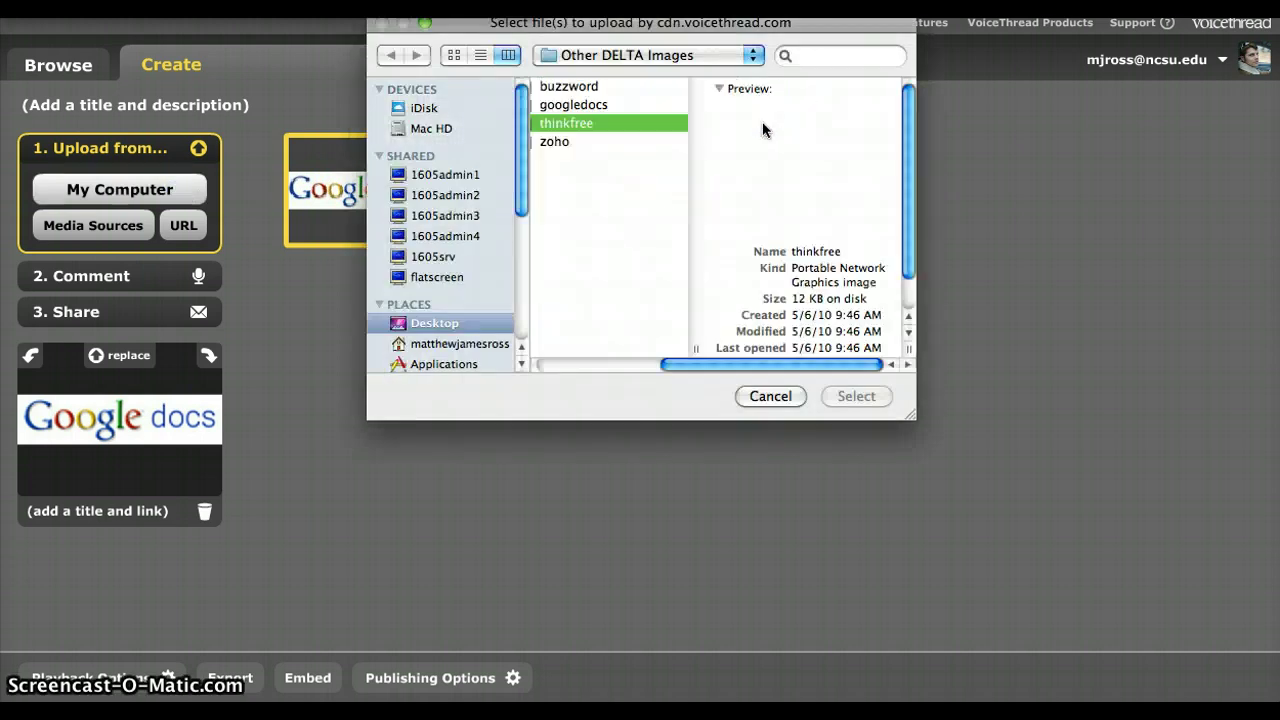
left_click(855, 397)
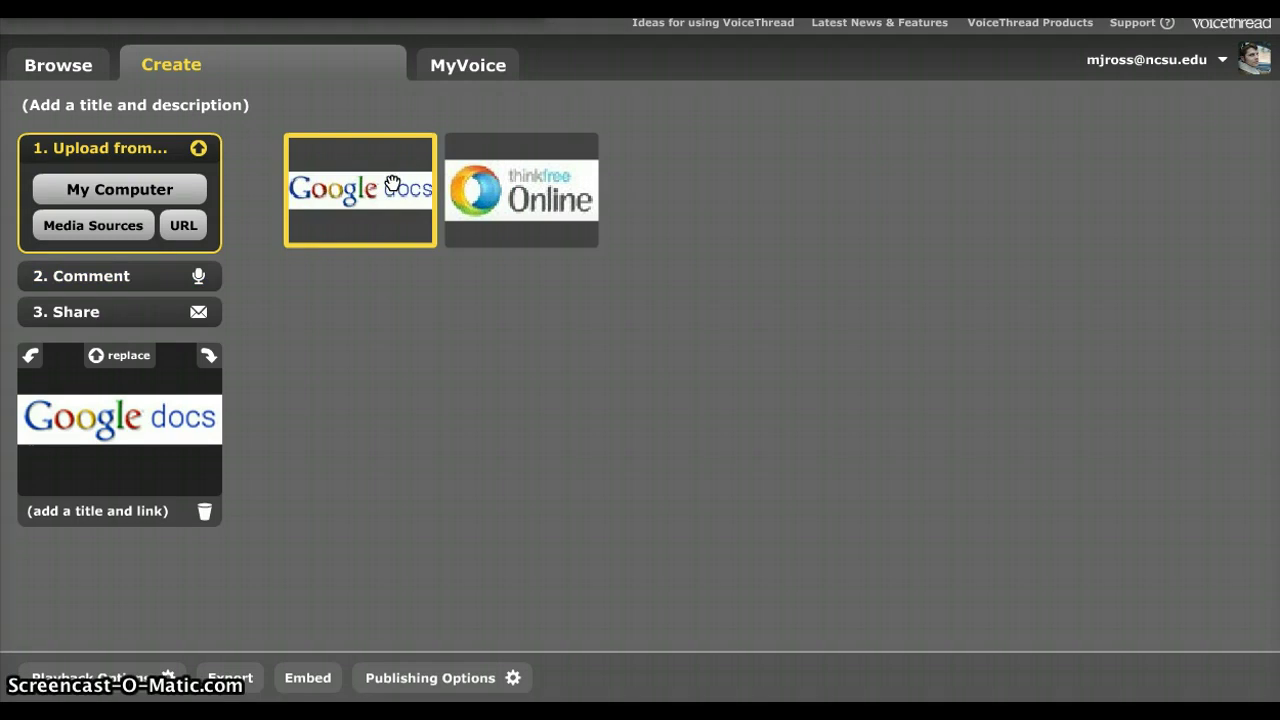
Add the typed comment 'Here is my typing comment' to the Google Docs slide.
left_click(134, 280)
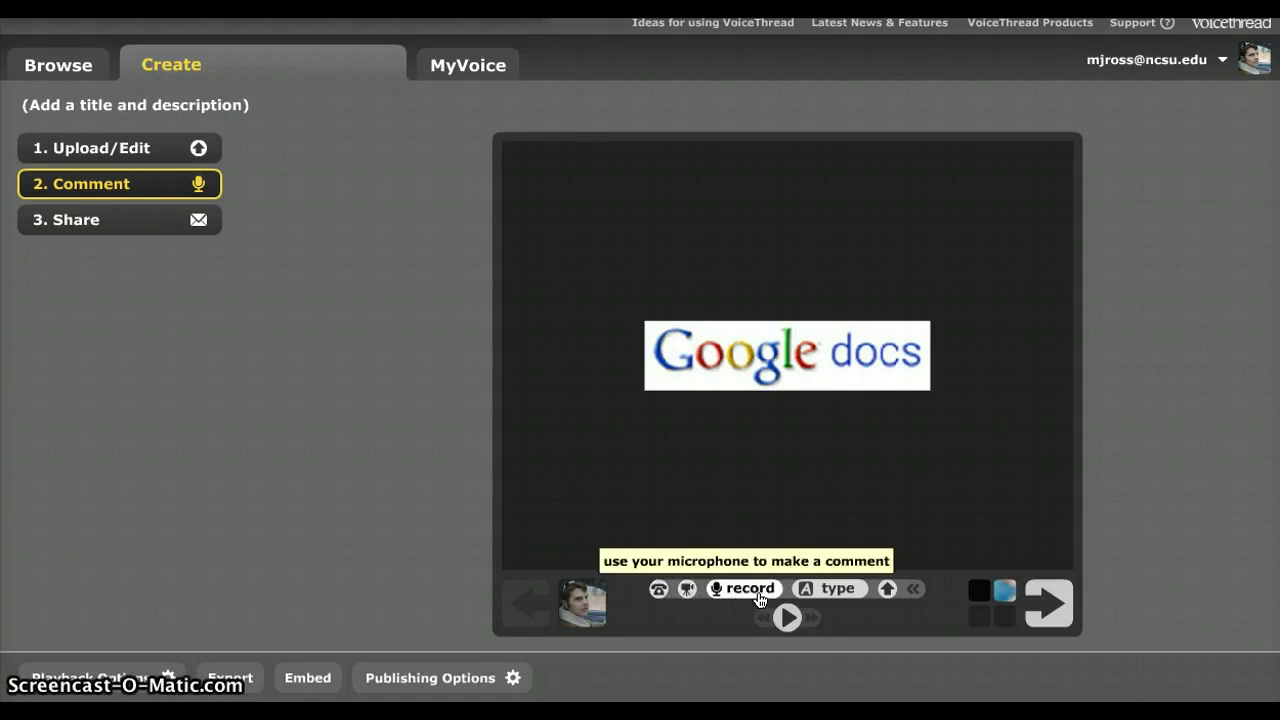
left_click(827, 592)
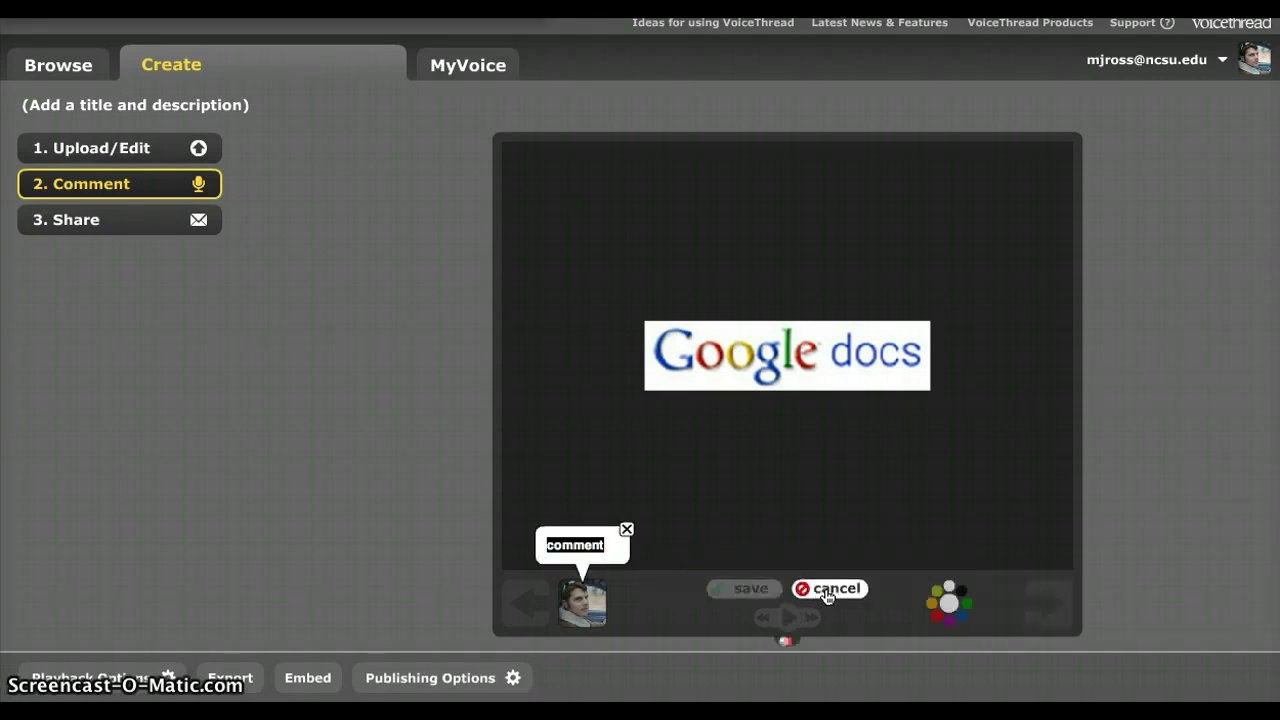
type("Here is my ")
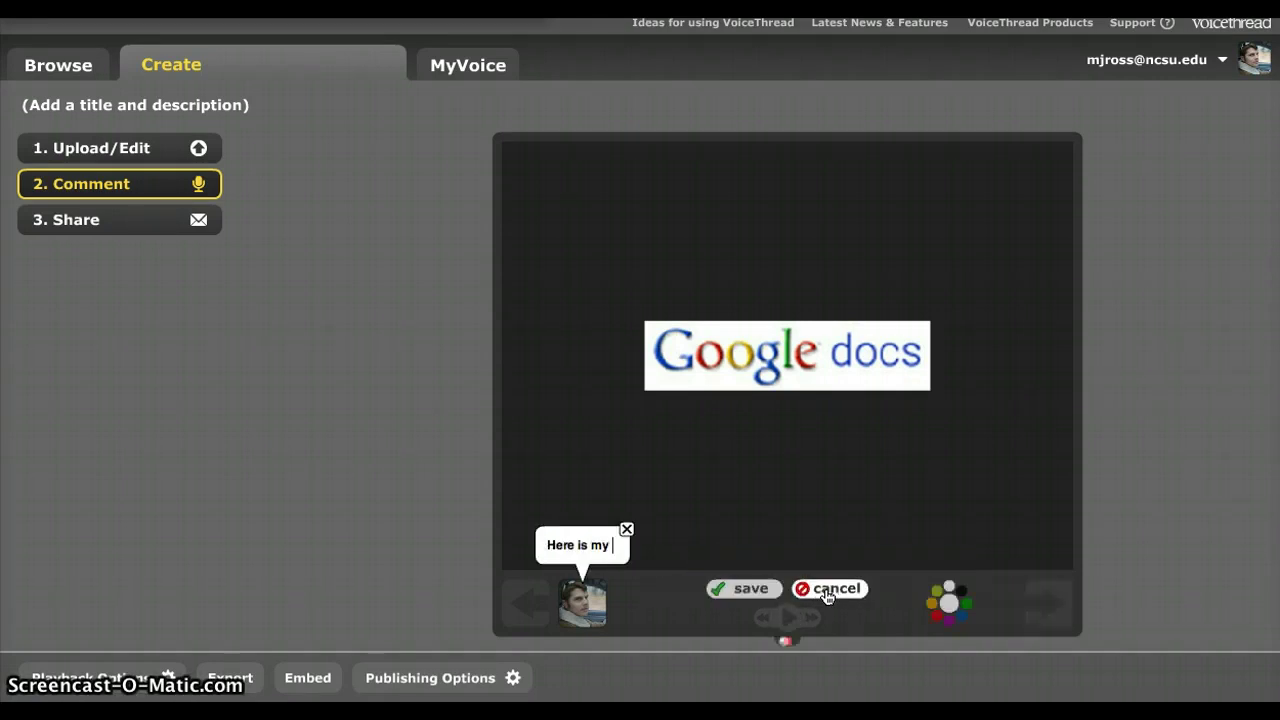
type("typing comment!")
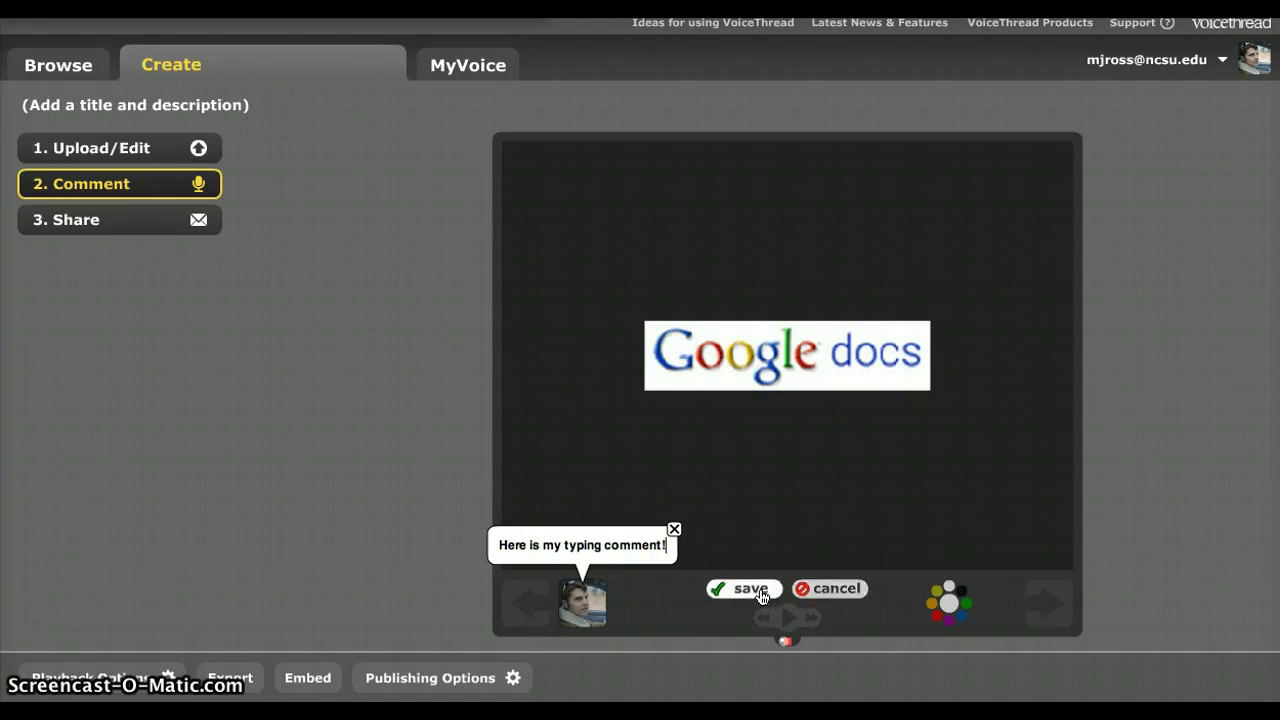
left_click(757, 594)
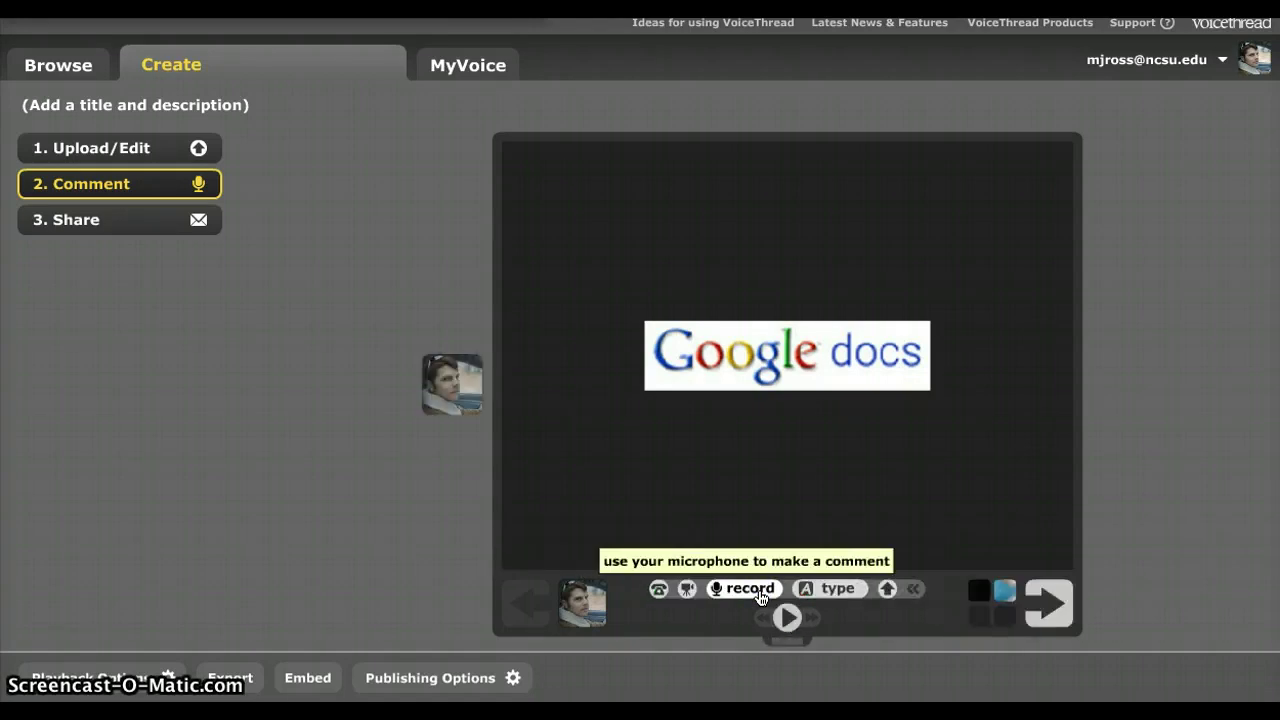
Record a webcam video comment on the Google Docs slide, stop it, and confirm the result.
left_click(687, 591)
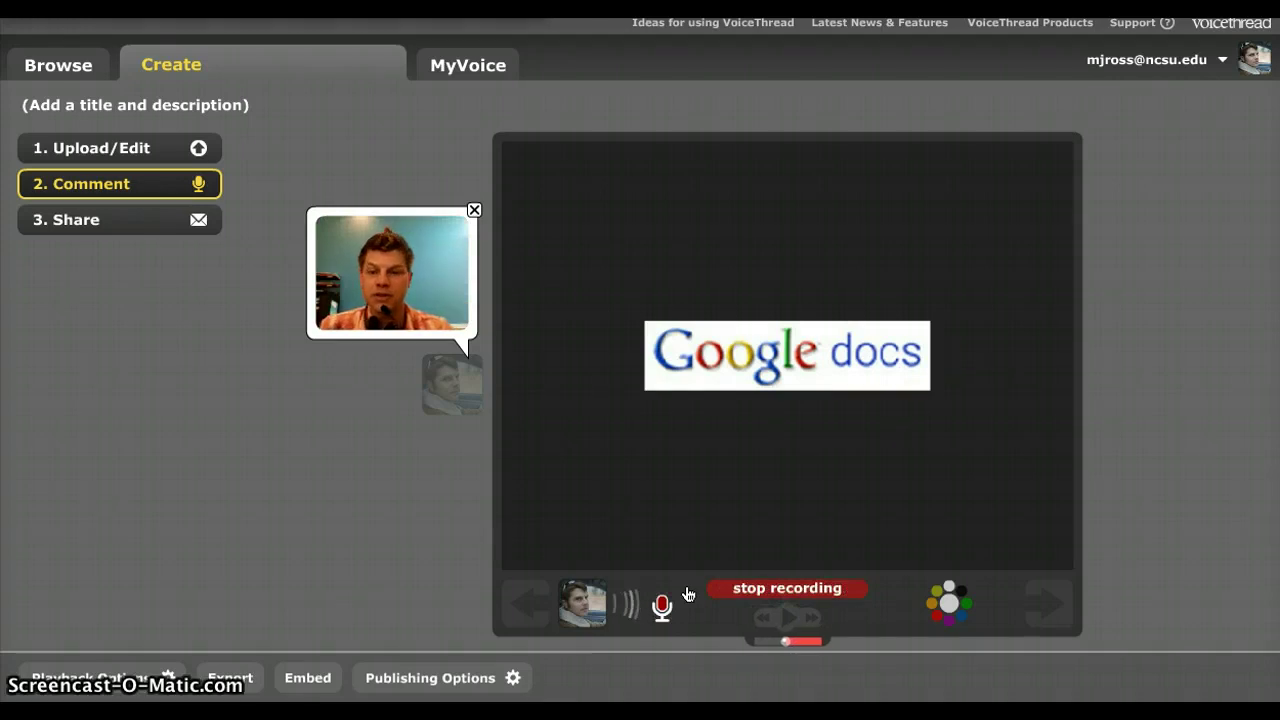
left_click(801, 590)
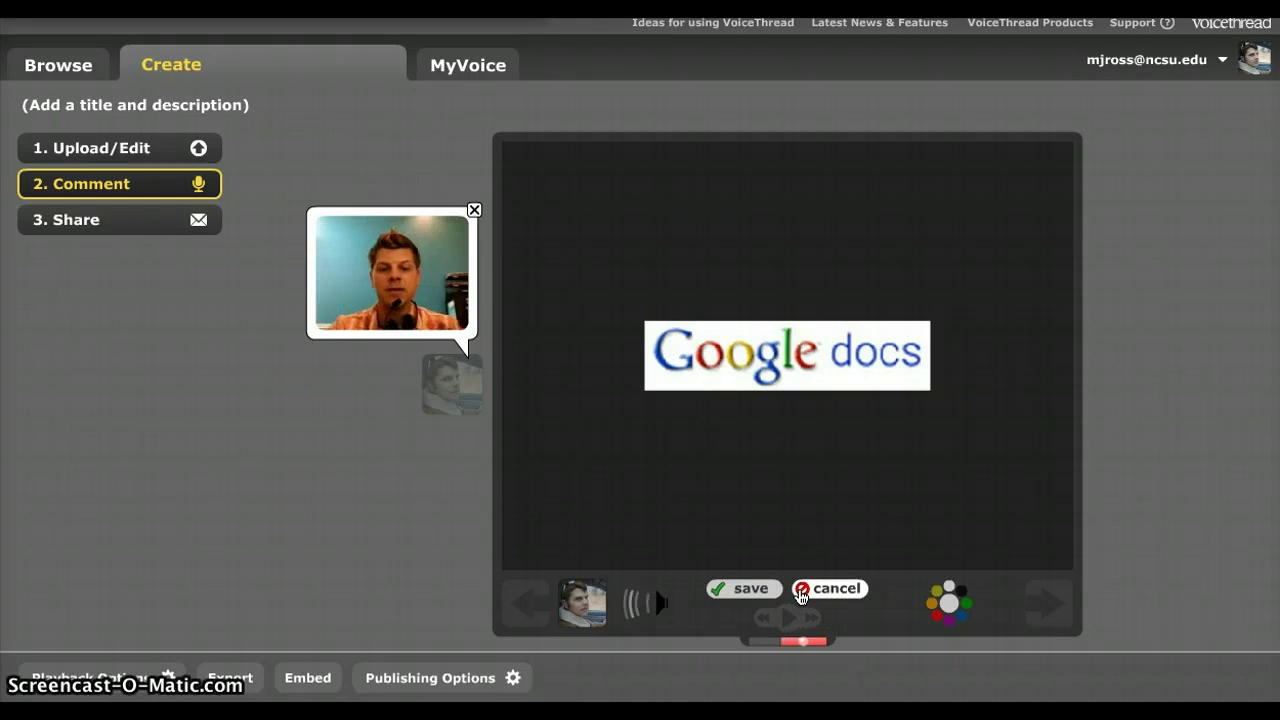
left_click(746, 589)
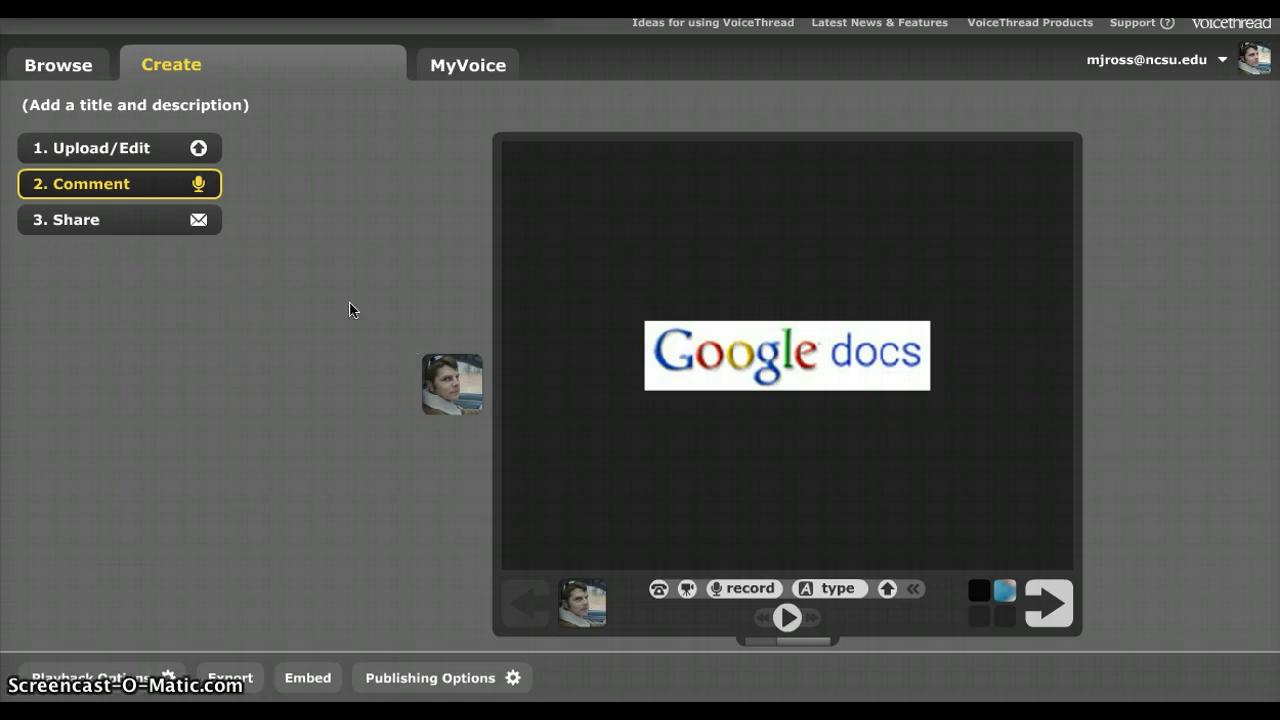
Save Share playback options: 4-second page wait, autoplay, downloads and export allowed.
left_click(157, 229)
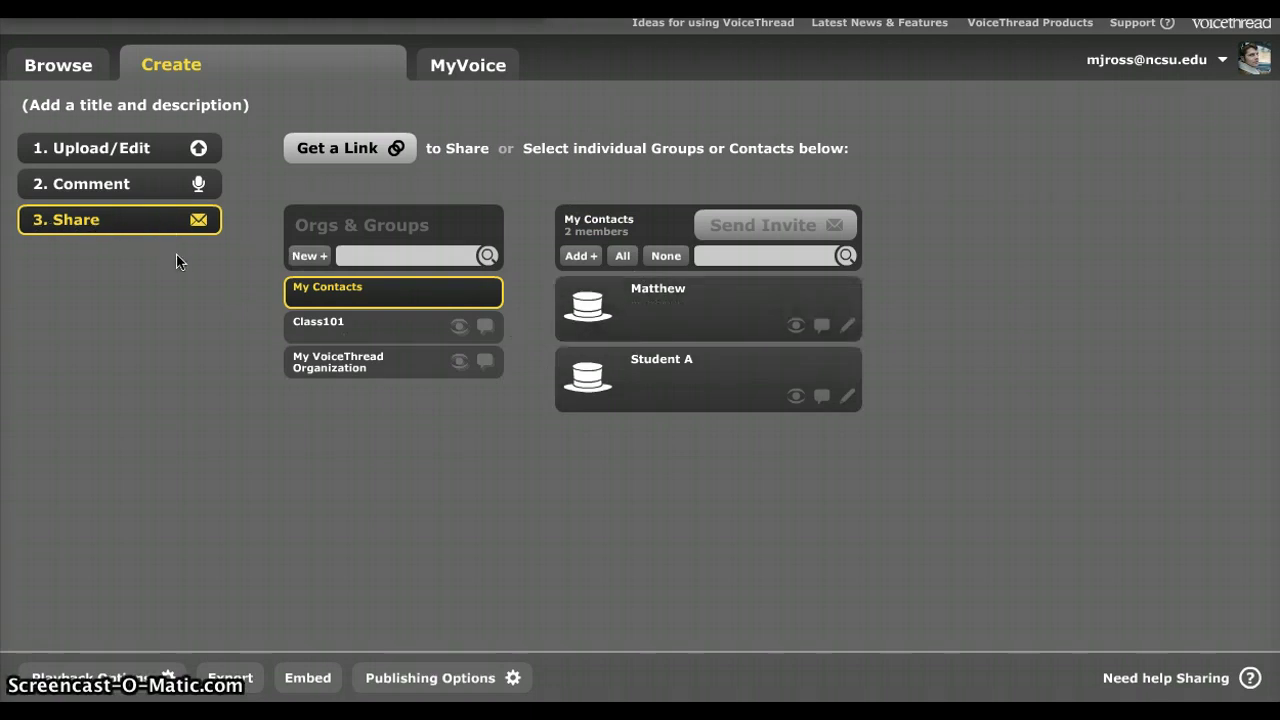
left_click(133, 680)
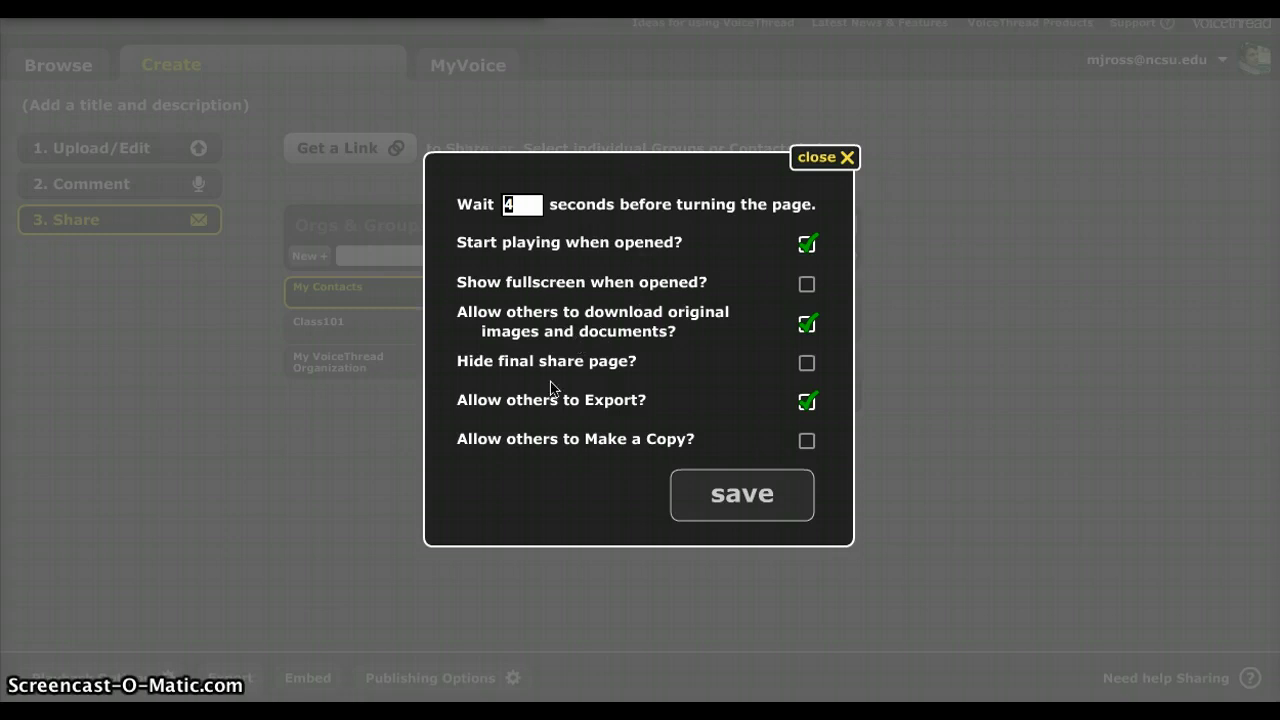
left_click(734, 495)
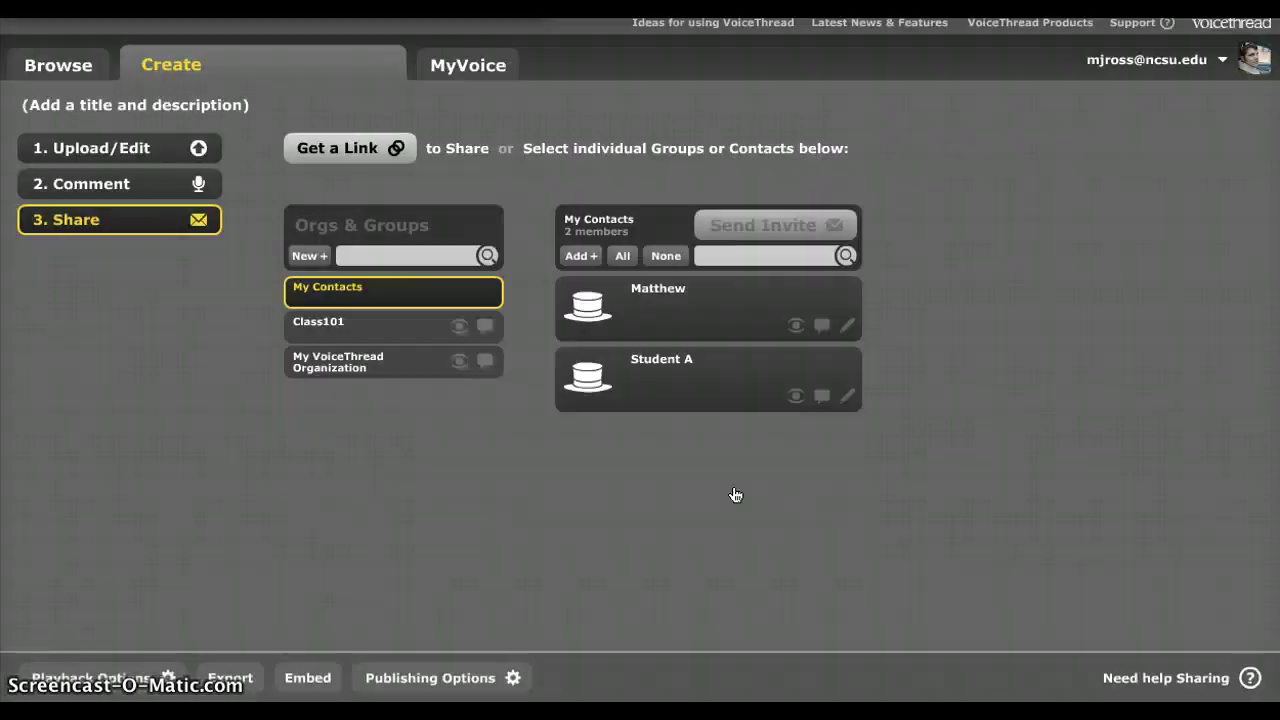
left_click(229, 678)
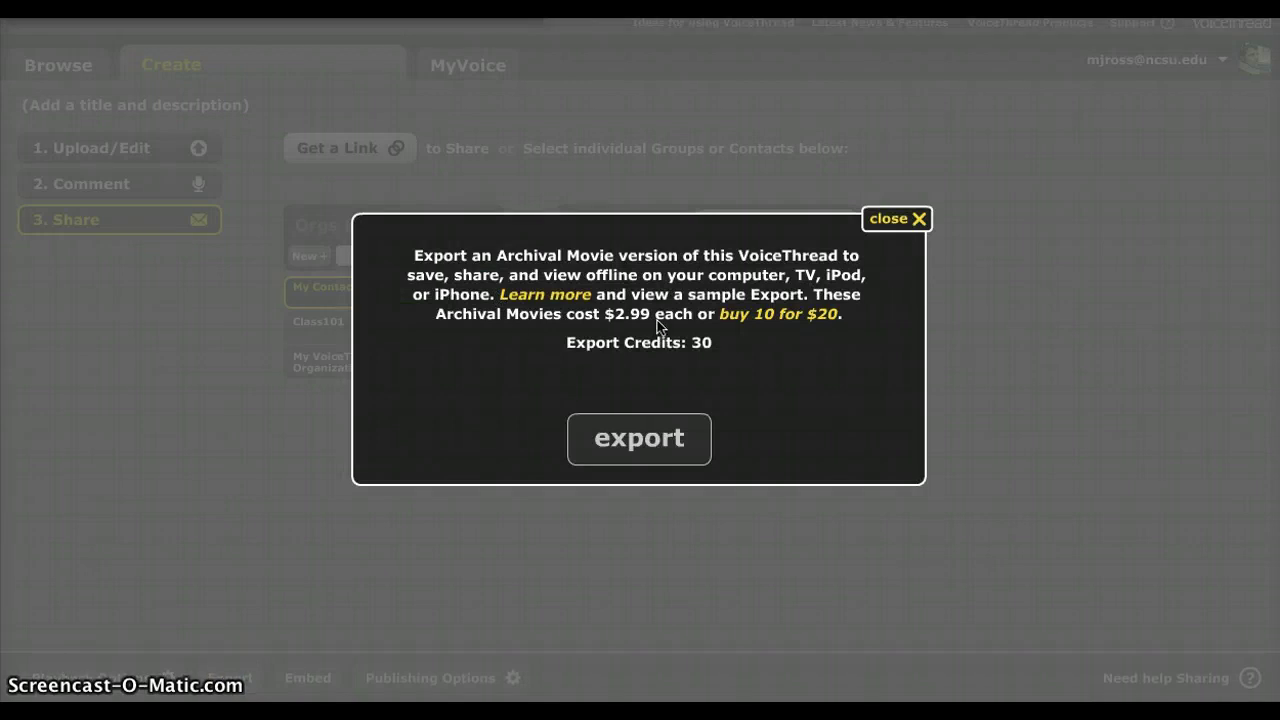
left_click(888, 220)
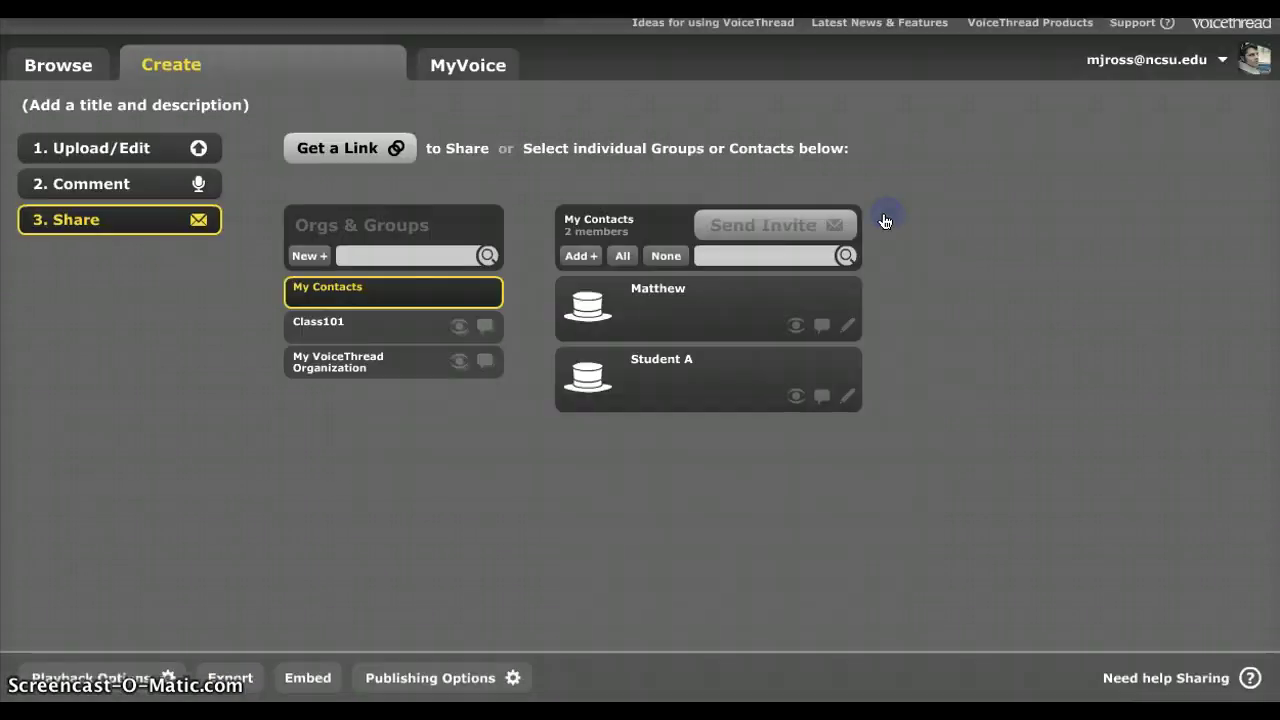
left_click(310, 676)
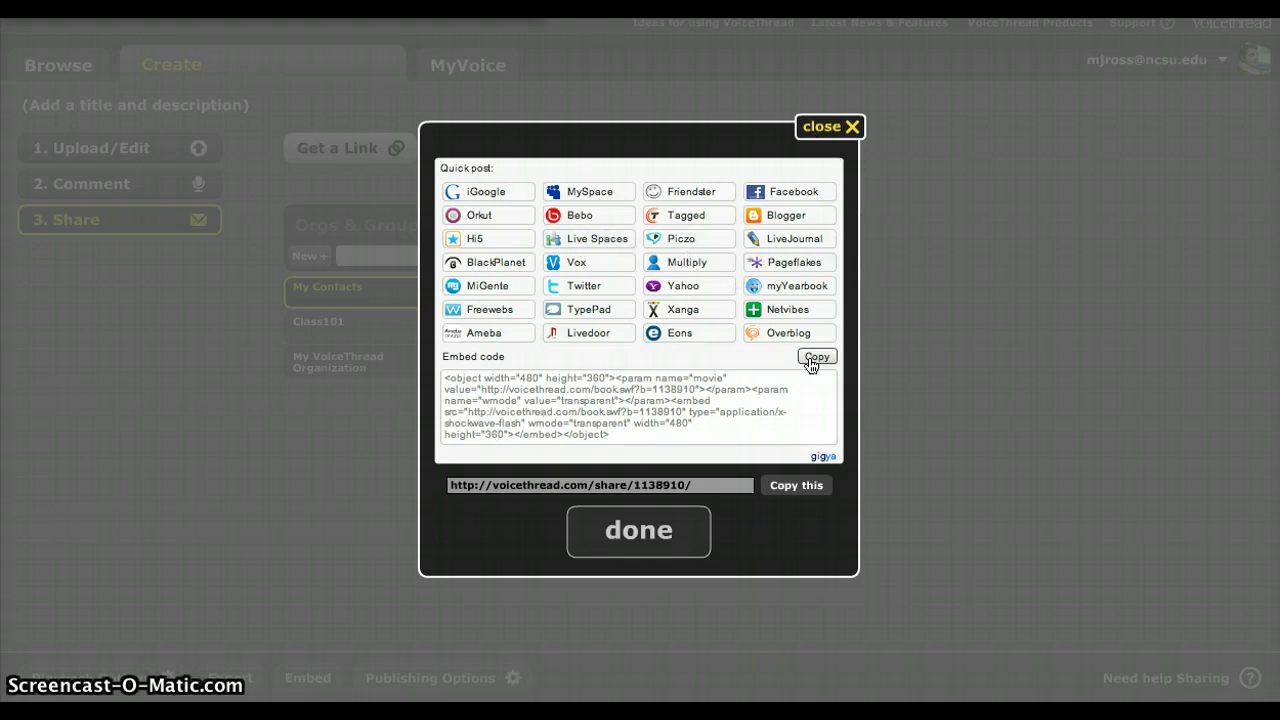
left_click(845, 130)
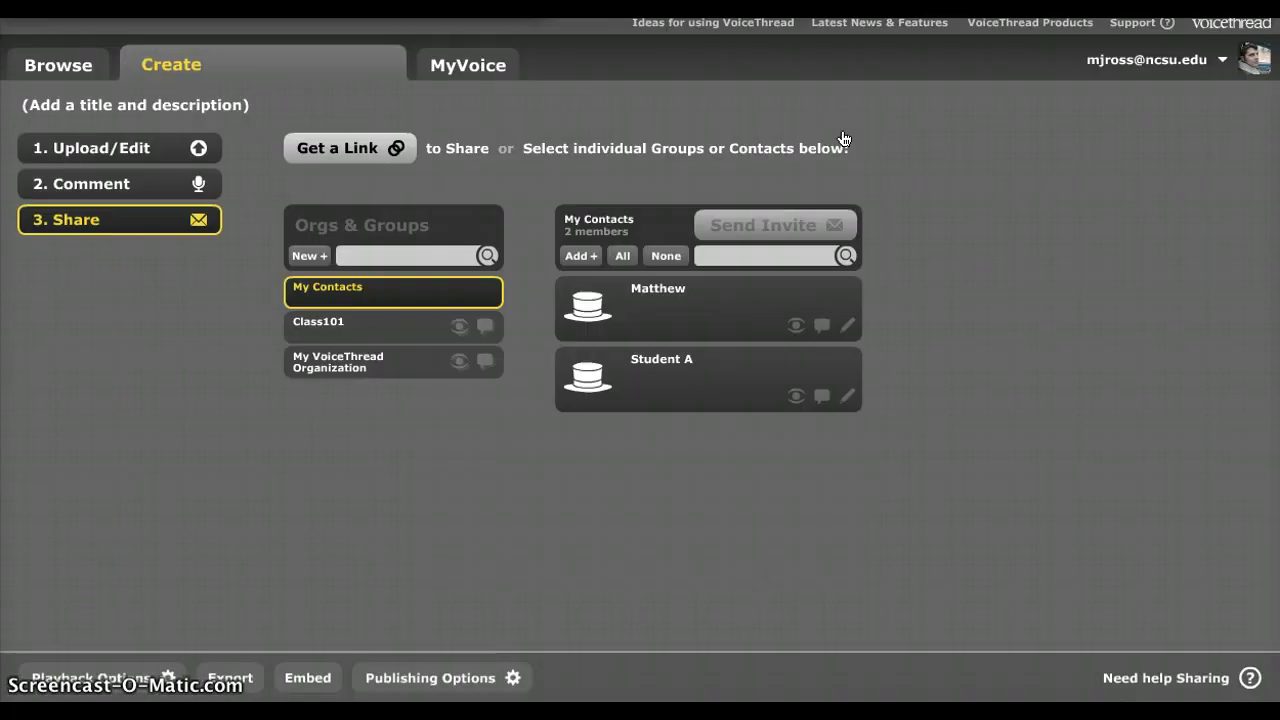
left_click(424, 679)
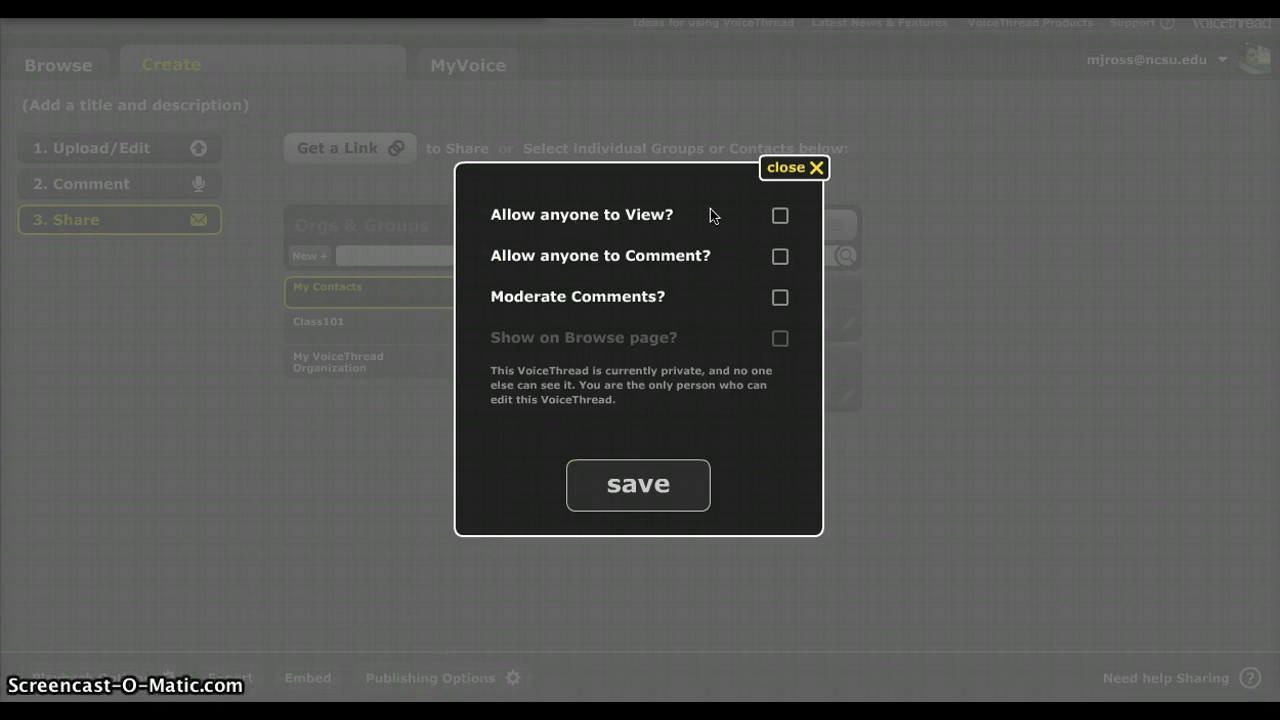
left_click(780, 220)
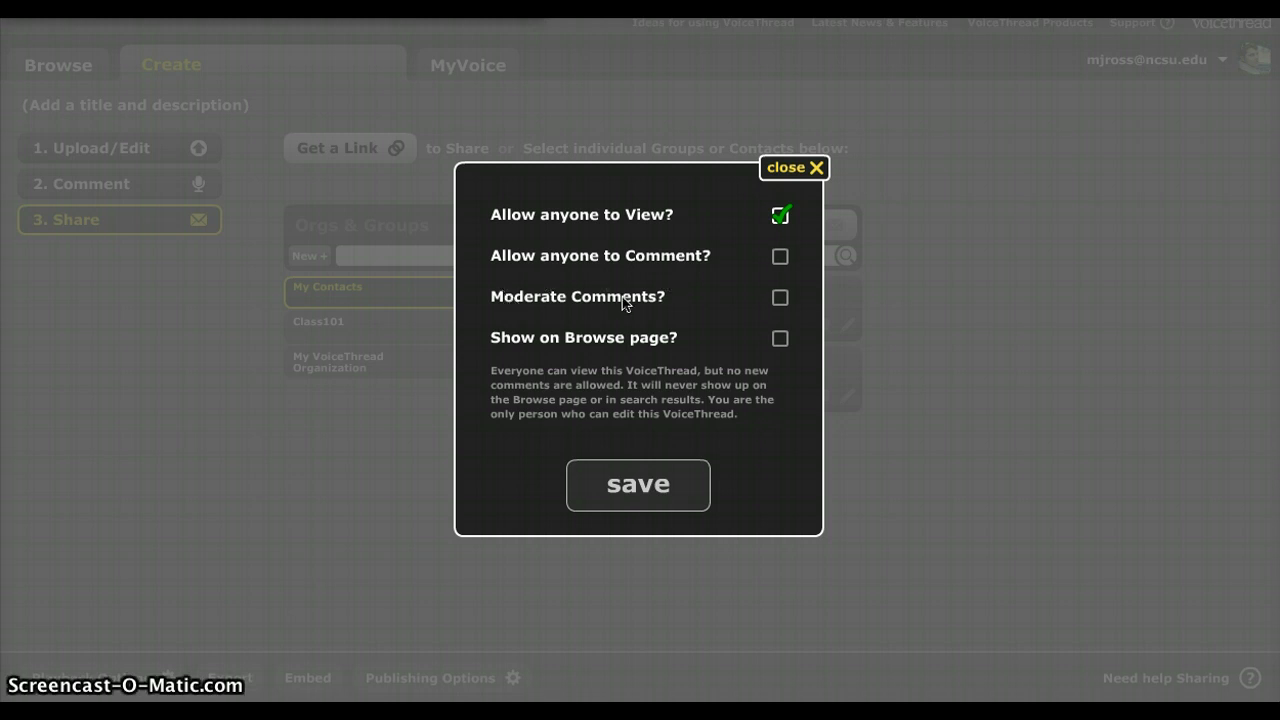
left_click(780, 299)
left_click(779, 300)
left_click(781, 299)
left_click(780, 217)
left_click(652, 485)
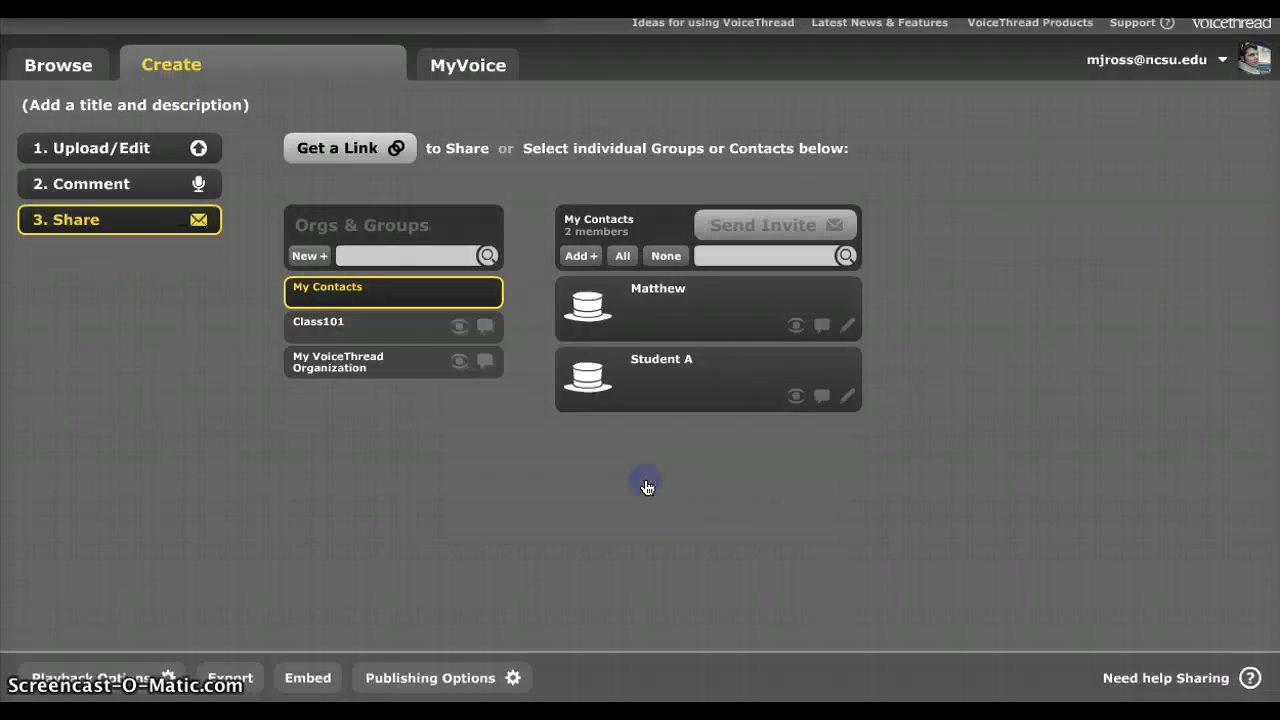